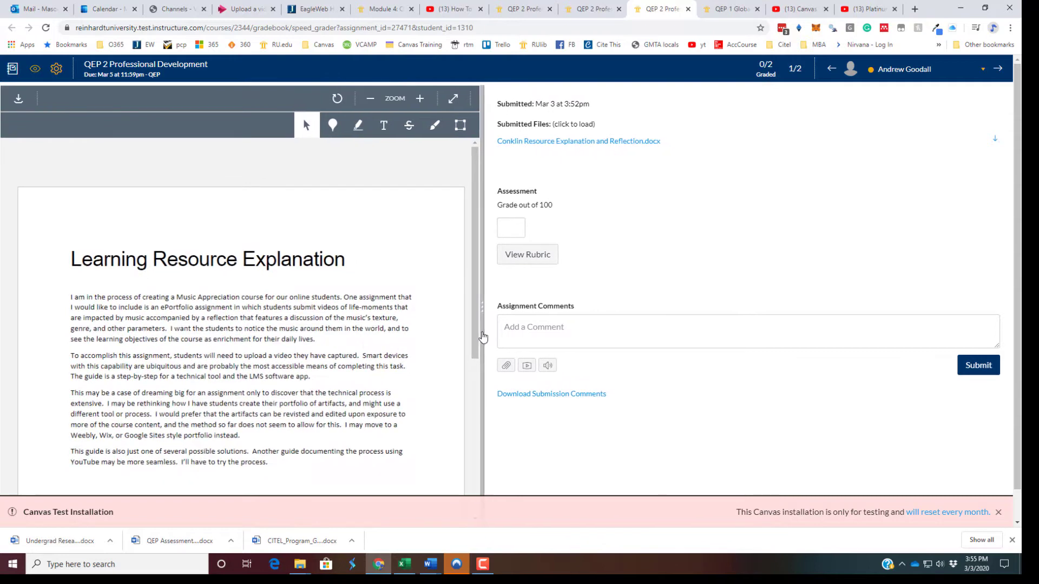
Skim the submitted Learning Resource Explanation document and open the grading rubric to look over its criteria.
scroll(313, 352, down, 3)
scroll(311, 352, up, 2)
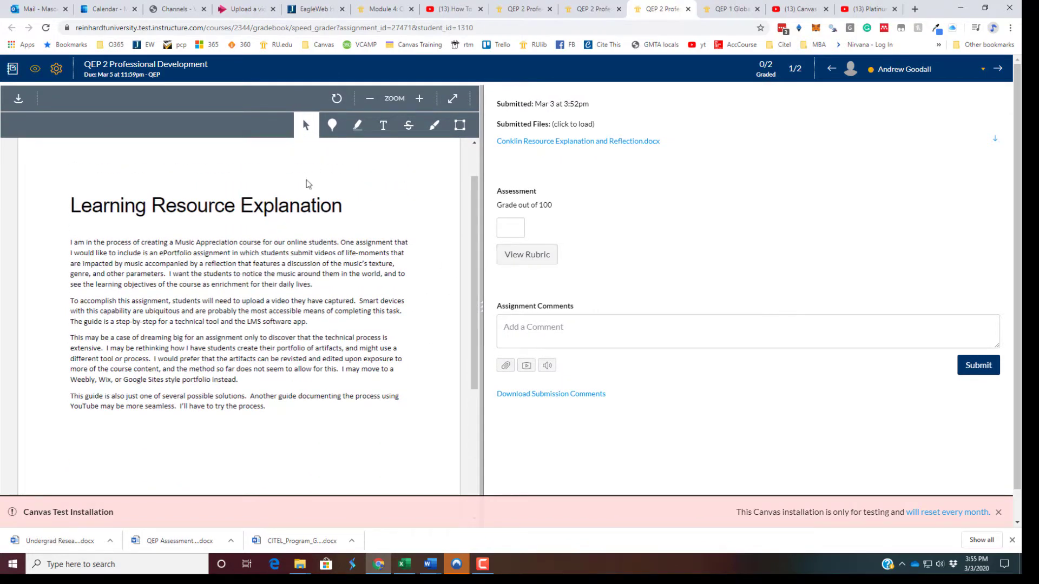
click(527, 263)
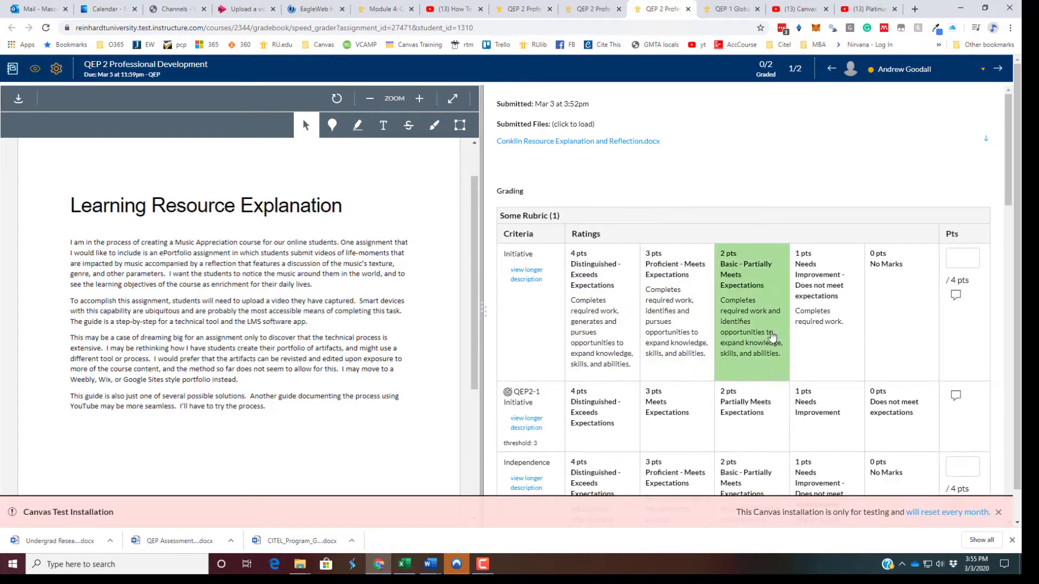
scroll(759, 360, down, 1)
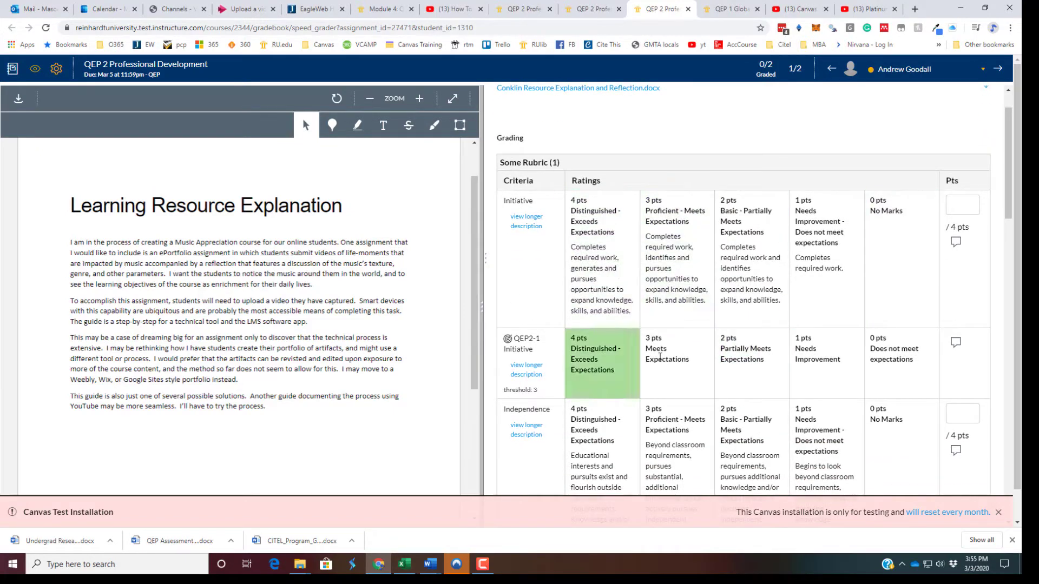
scroll(567, 388, down, 4)
scroll(571, 388, up, 5)
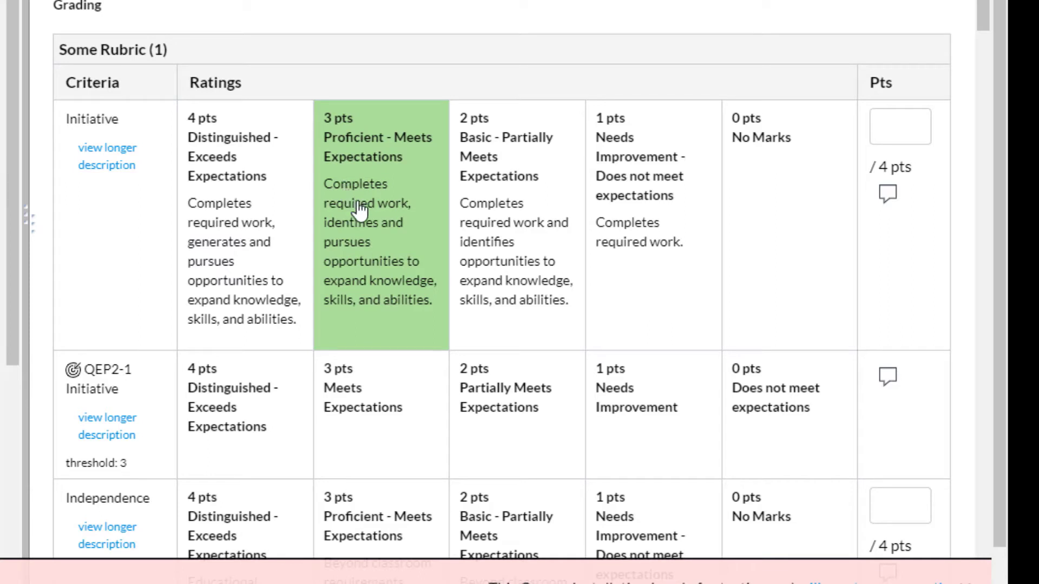
Rate Initiative as Proficient - Meets Expectations (3 pts) and QEP2-1 Initiative as Meets Expectations (3 pts).
scroll(361, 208, down, 2)
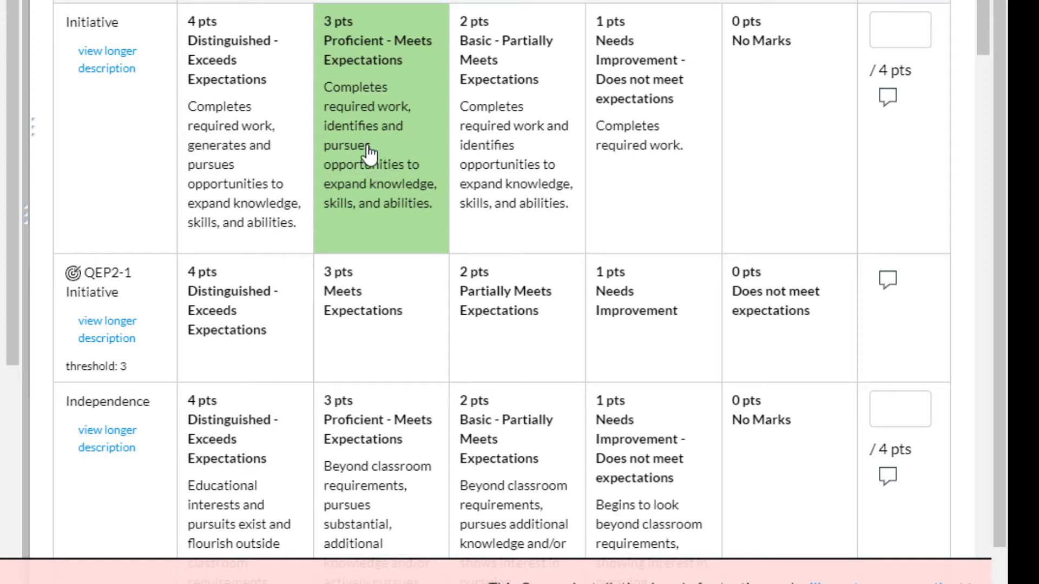
click(369, 154)
click(367, 318)
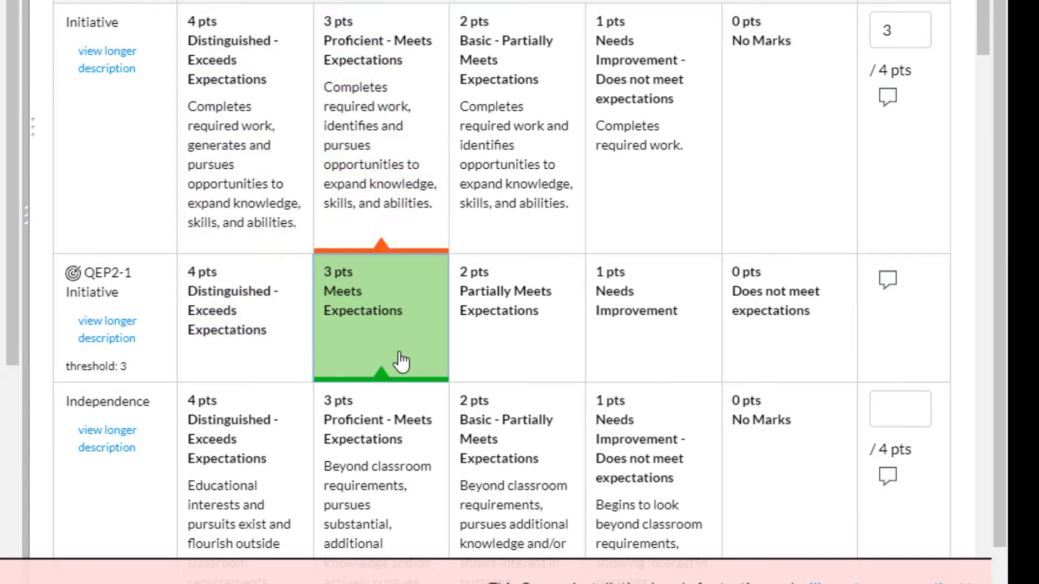
Rate Independence as Basic - Partially Meets Expectations (2 pts) and QEP2-2 Independence as Partially Meets Expectations (2 pts).
scroll(358, 287, down, 5)
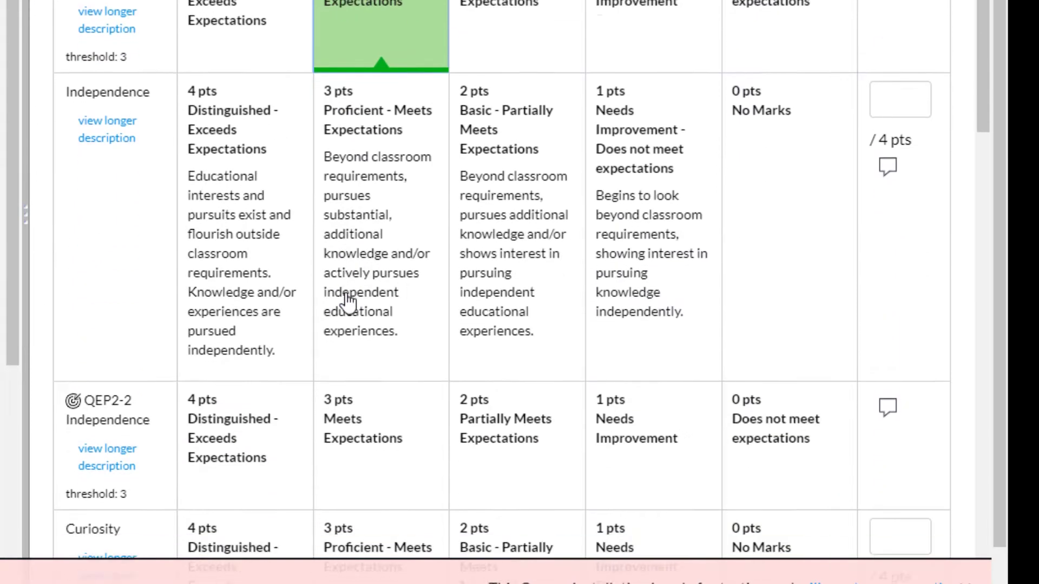
scroll(346, 302, down, 1)
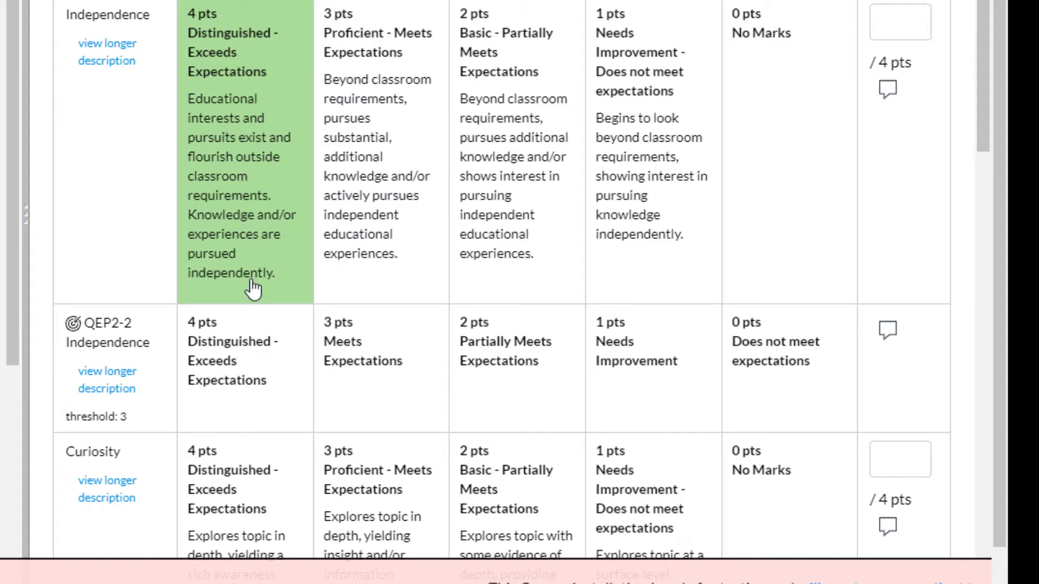
click(348, 116)
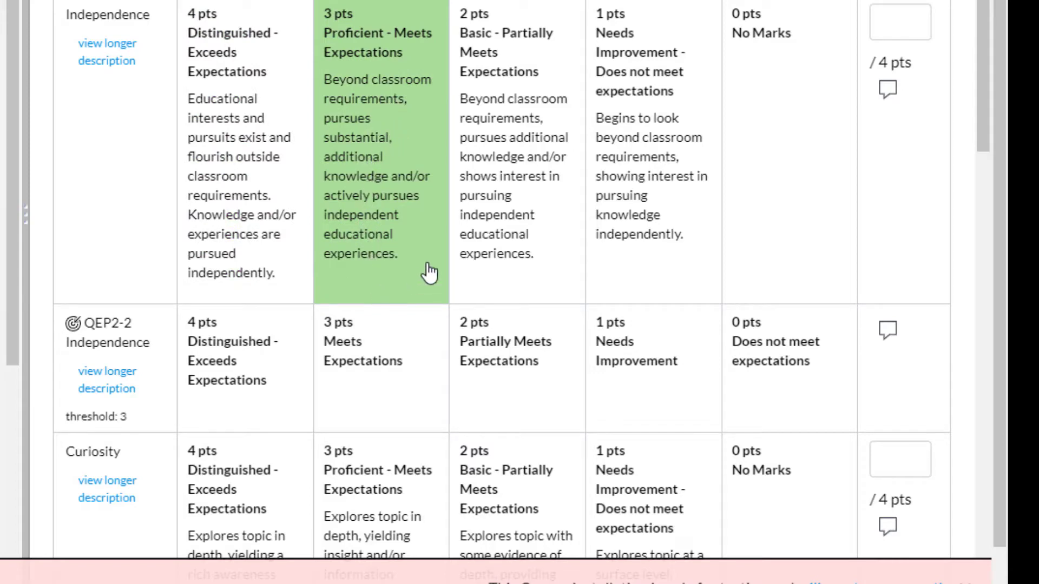
click(518, 117)
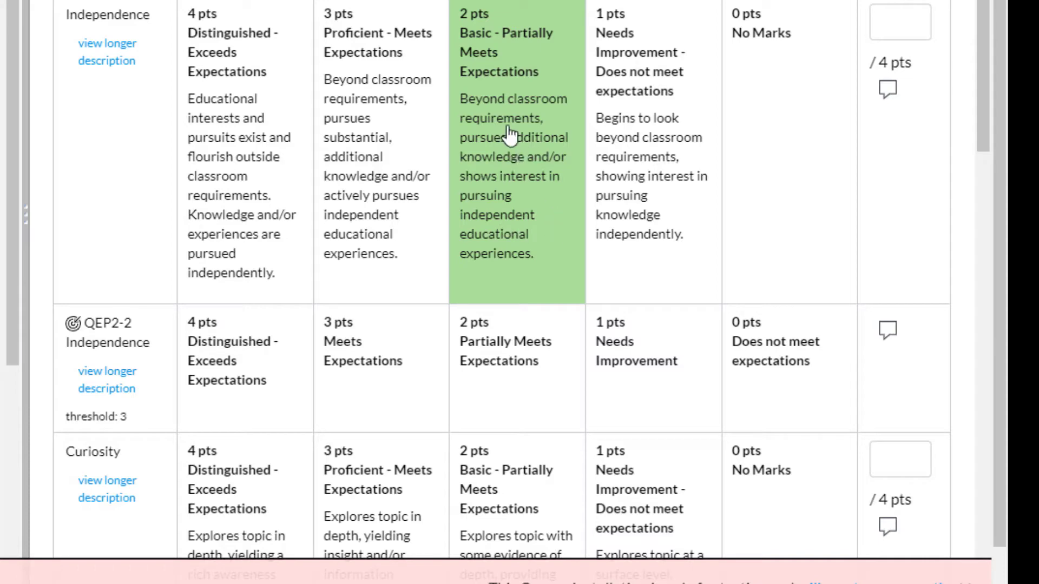
click(507, 174)
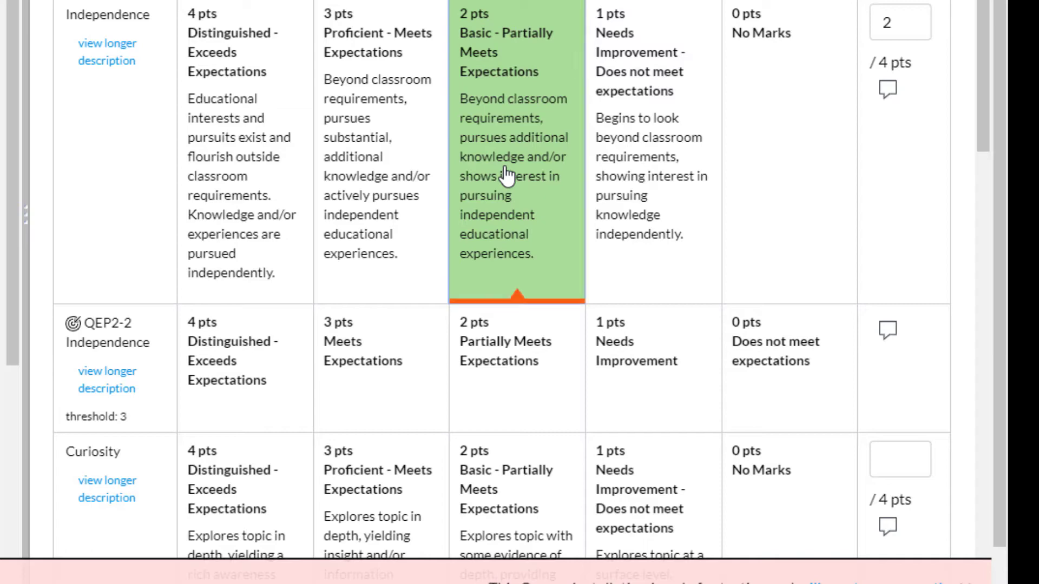
scroll(512, 108, down, 3)
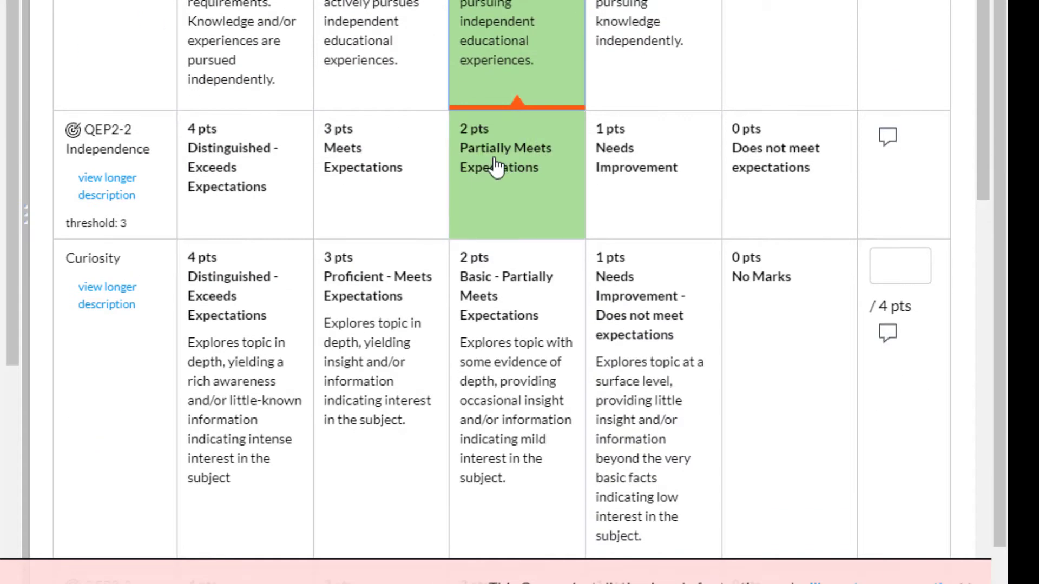
click(541, 177)
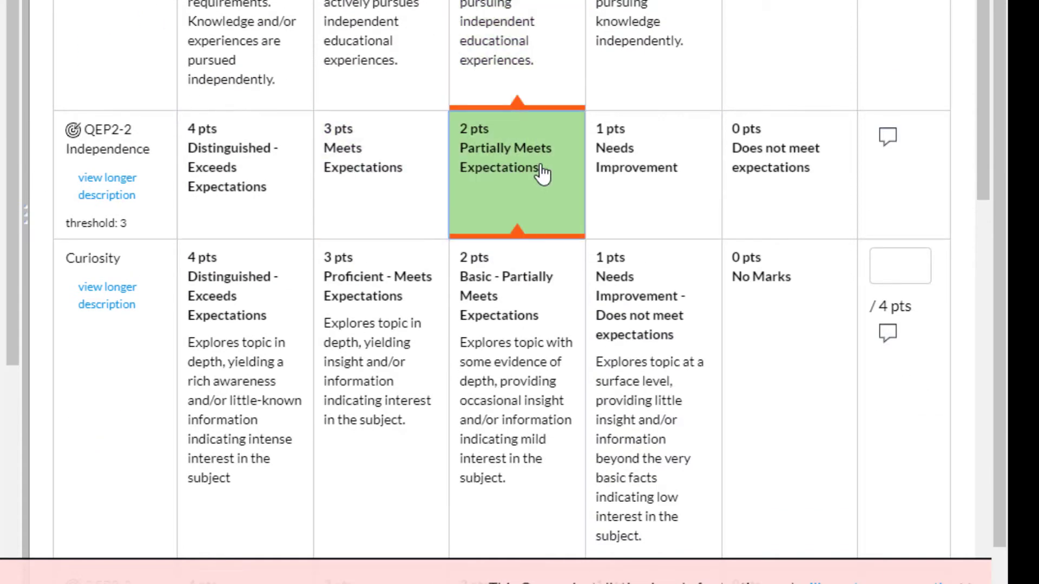
scroll(541, 172, up, 2)
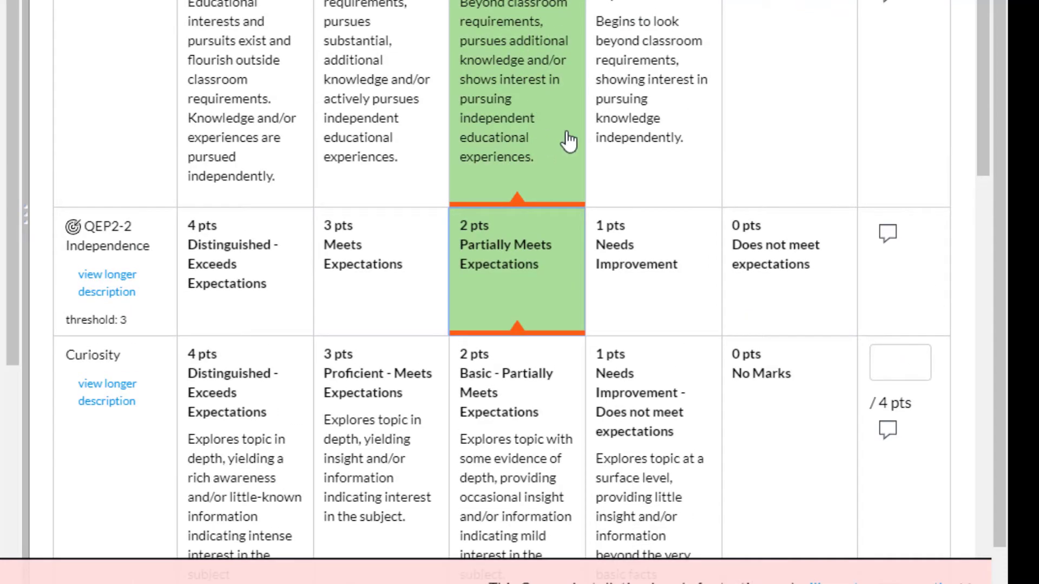
scroll(538, 103, down, 2)
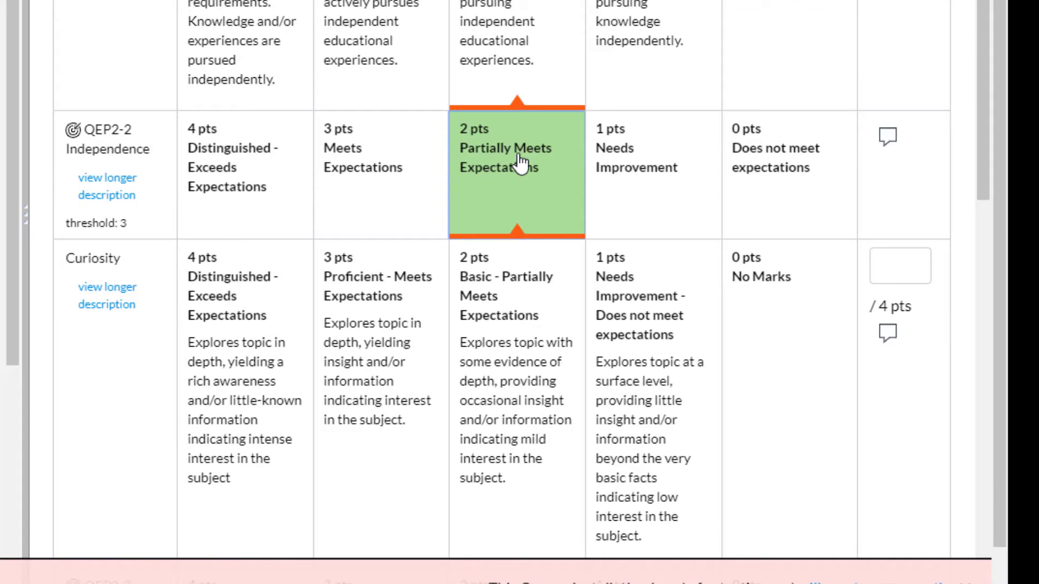
Rate Curiosity as Proficient - Meets Expectations (3 pts) and QEP2-3 Curiosity as Meets Expectations (3 pts).
scroll(520, 163, down, 6)
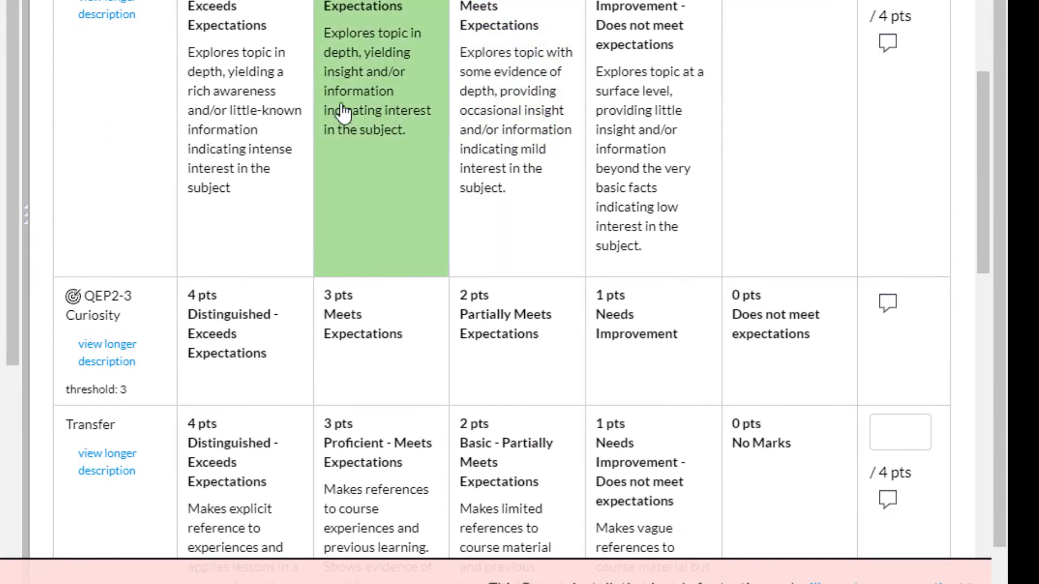
scroll(373, 12, down, 4)
scroll(393, 4, up, 2)
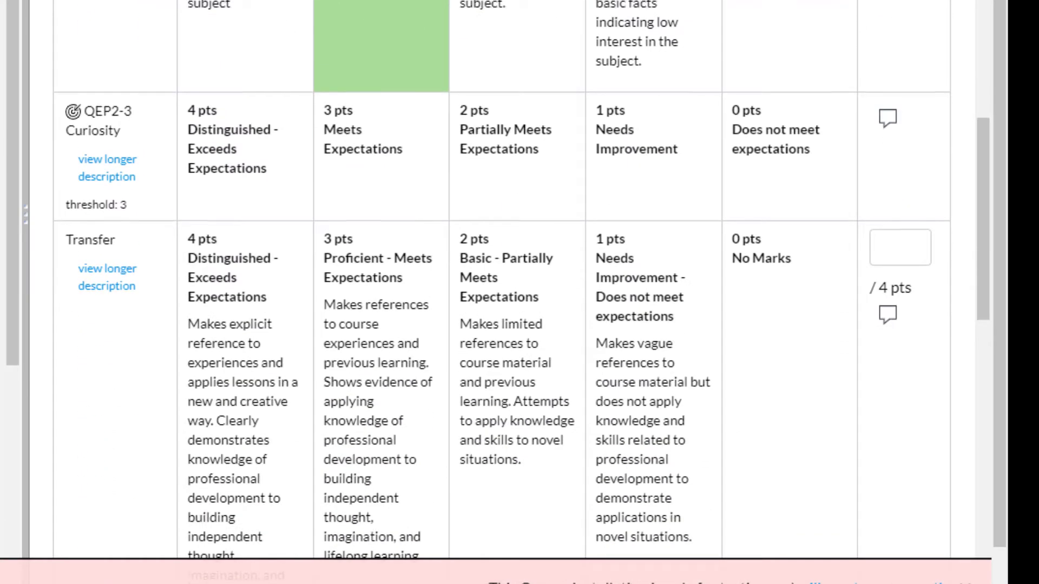
scroll(395, 37, up, 3)
scroll(373, 158, down, 1)
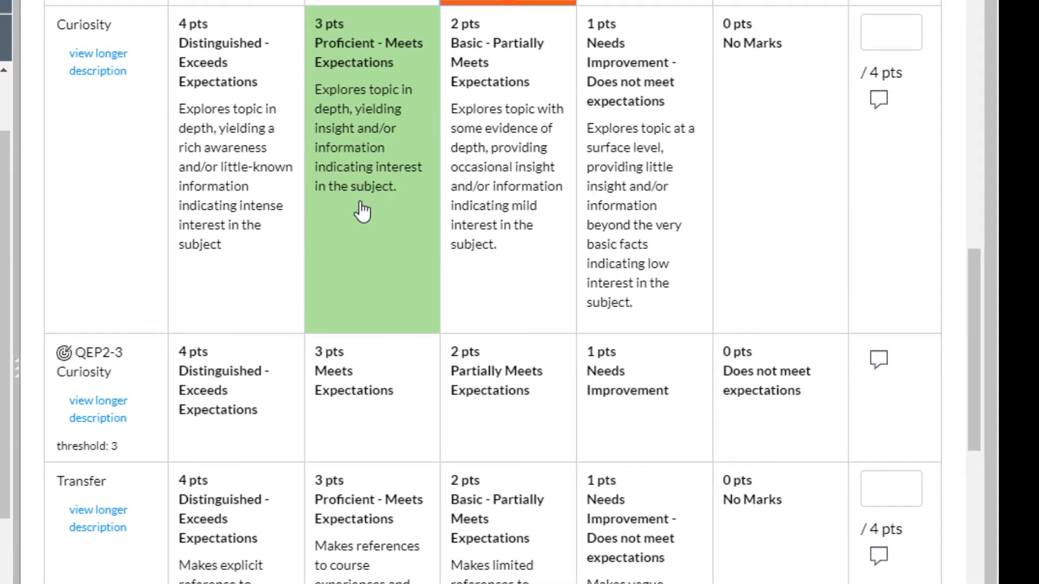
click(365, 108)
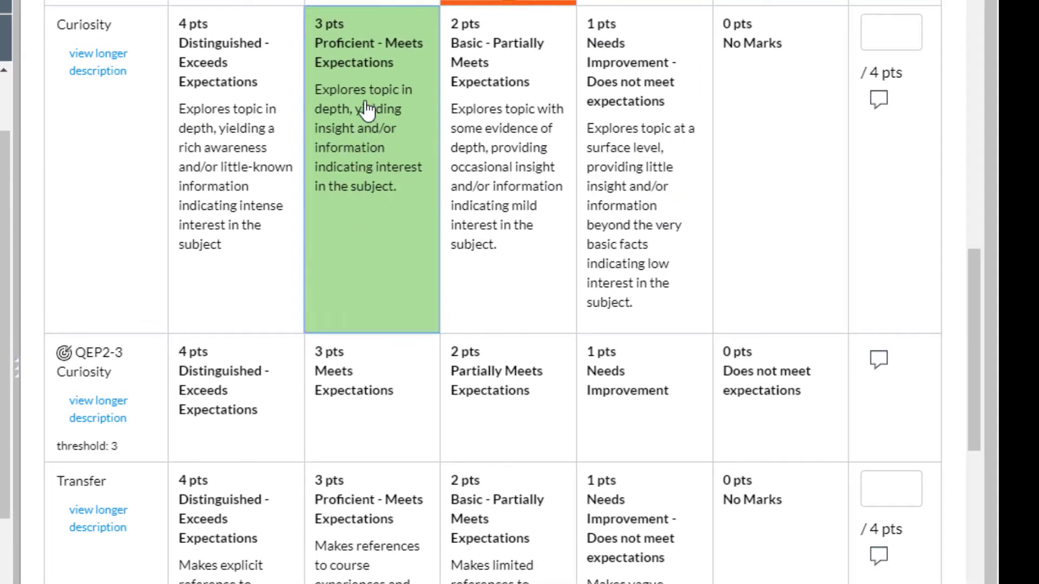
click(364, 414)
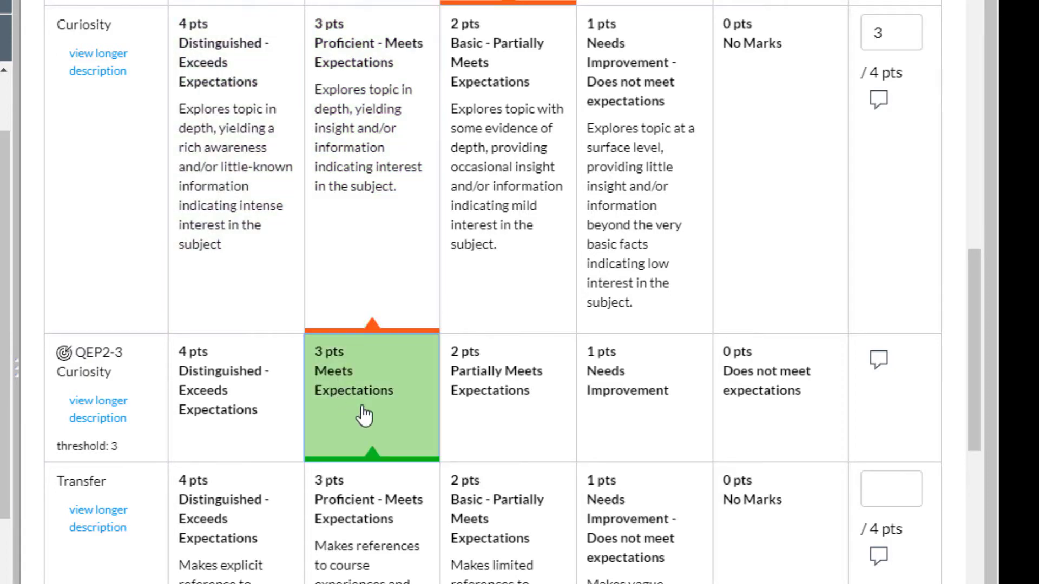
Rate Transfer as Basic - Partially Meets Expectations (2 pts) and QEP2-4 Transfer as Partially Meets Expectations (2 pts).
scroll(488, 327, down, 5)
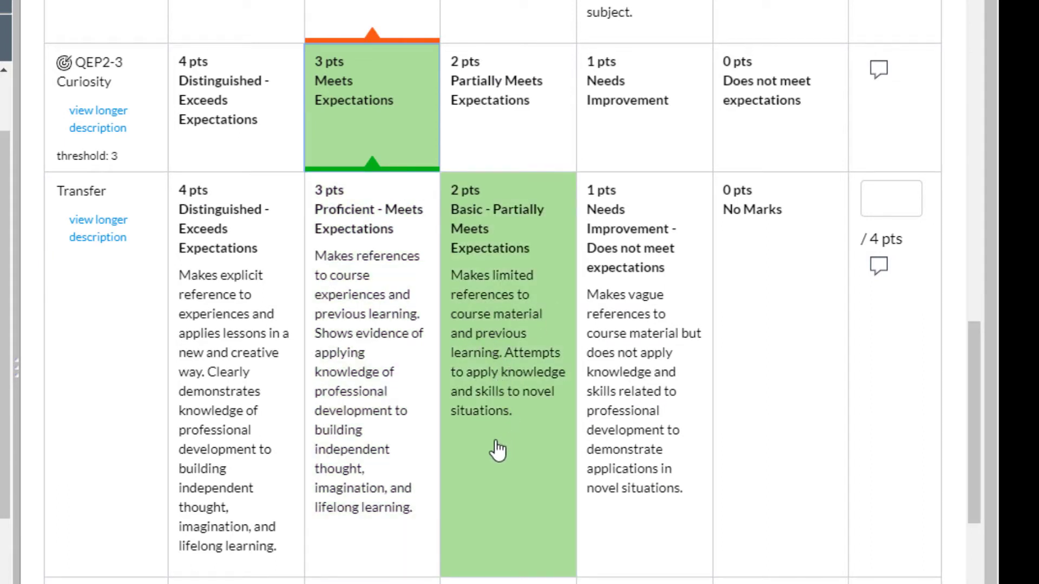
click(512, 389)
scroll(473, 373, down, 5)
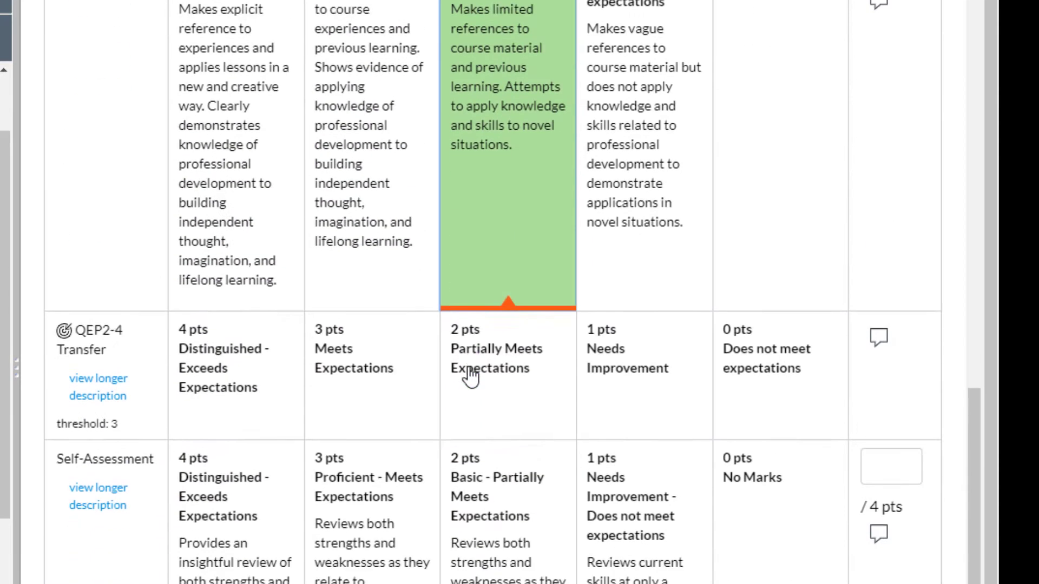
click(522, 365)
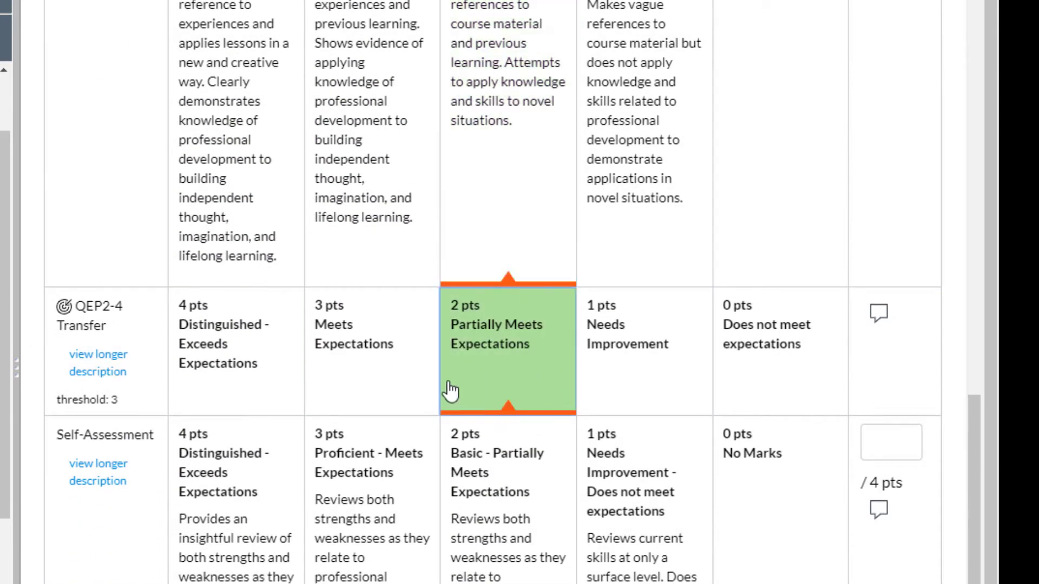
Rate Self-Assessment as Proficient - Meets Expectations (3 pts) and QEP2-5 Self-Assessment as Meets Expectations (3 pts).
scroll(451, 390, down, 5)
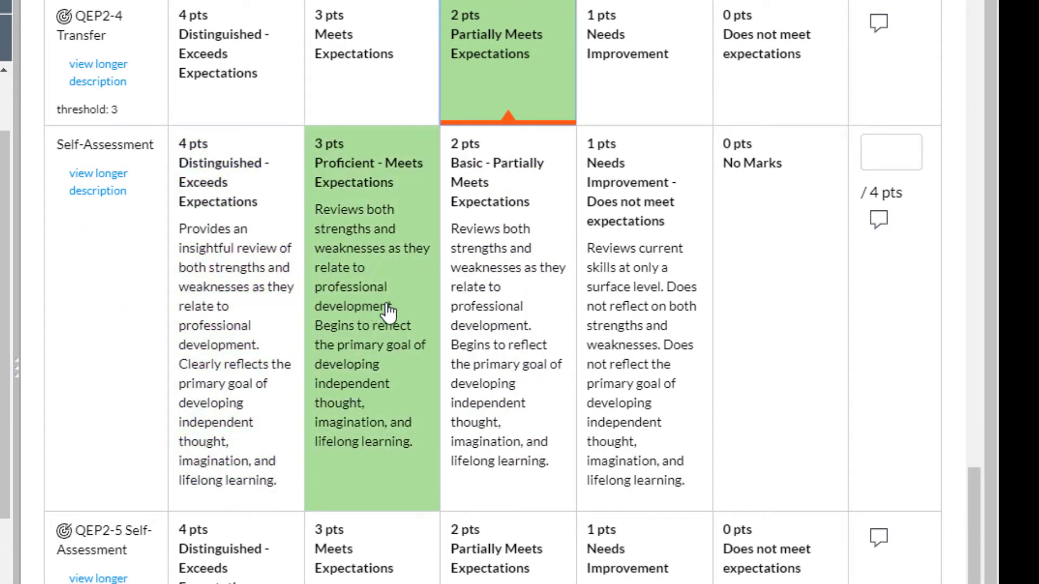
click(388, 312)
scroll(388, 312, down, 3)
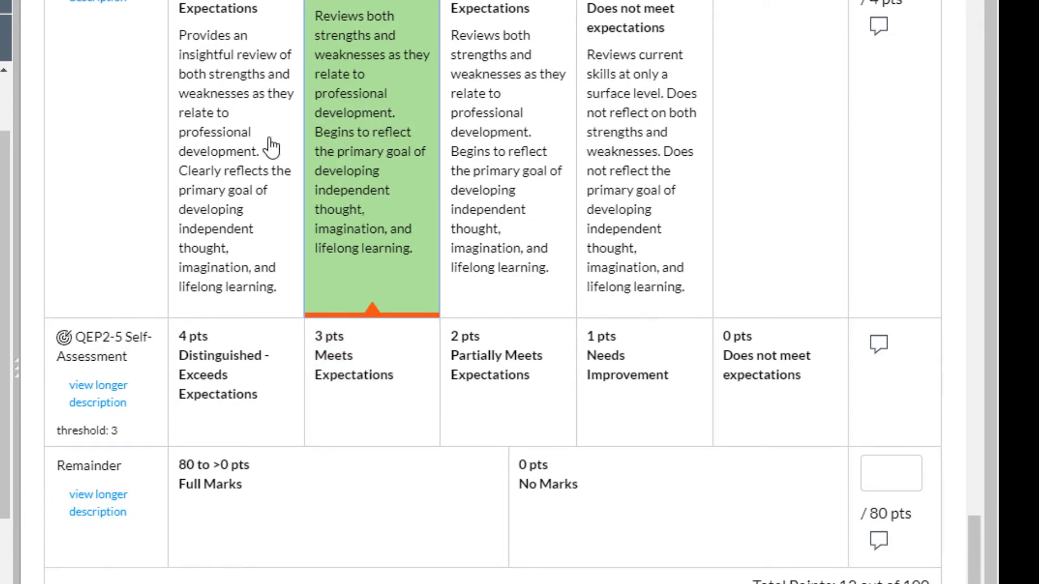
scroll(270, 146, up, 2)
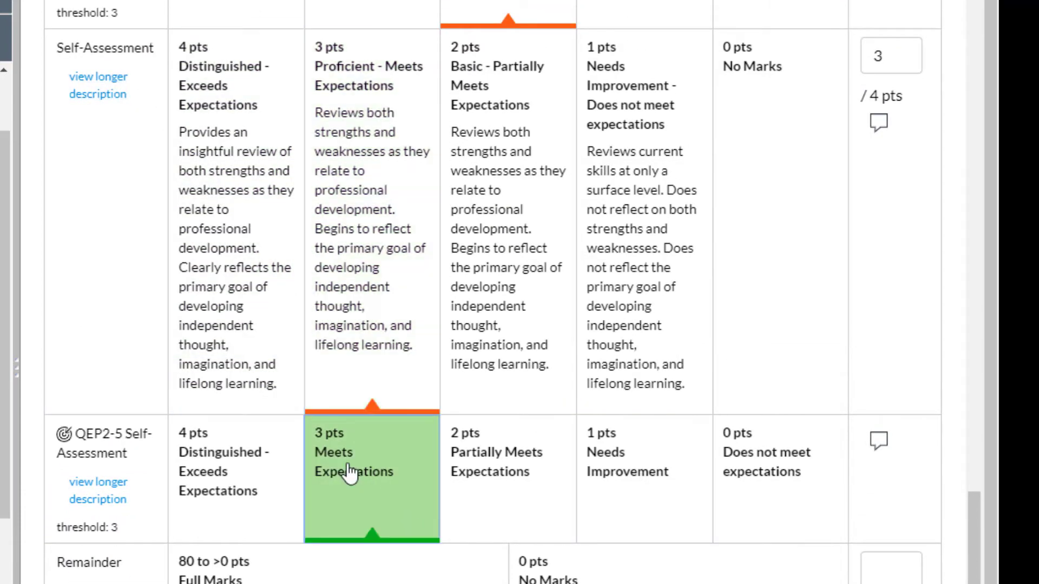
Award 80 points for the Remainder criterion and save the rubric assessment.
scroll(296, 515, down, 2)
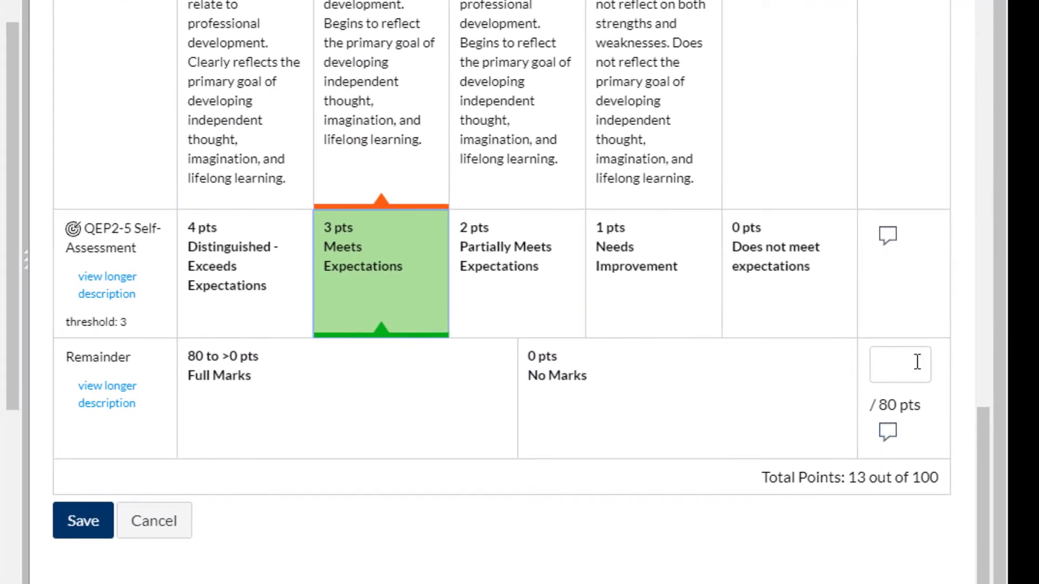
click(902, 362)
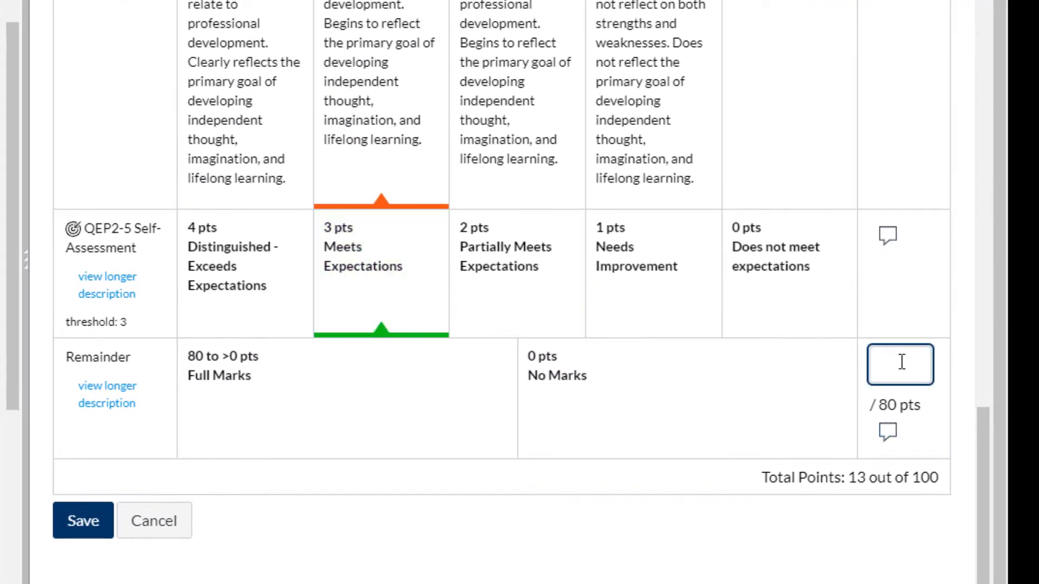
text(80)
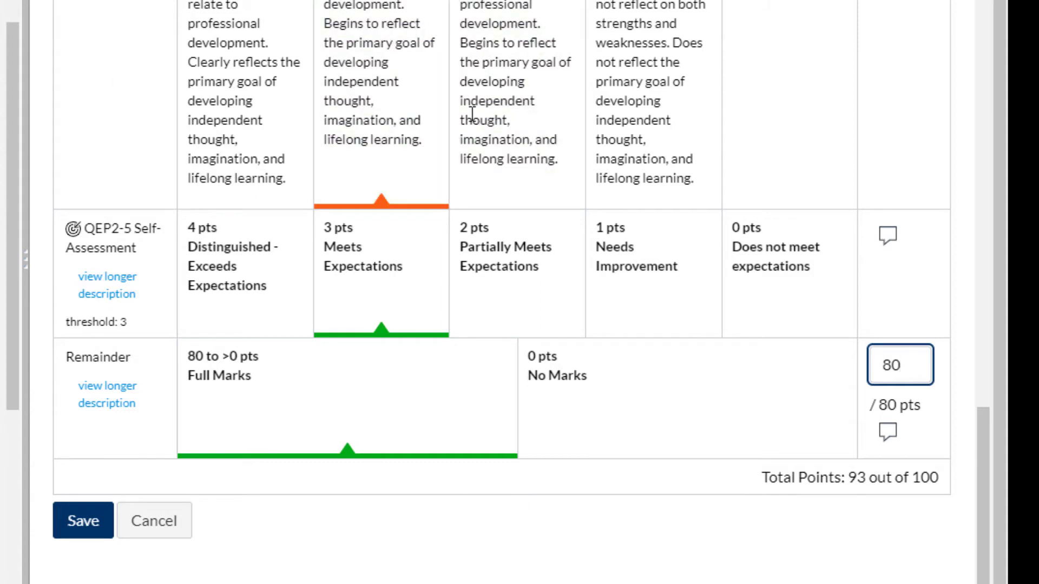
click(81, 522)
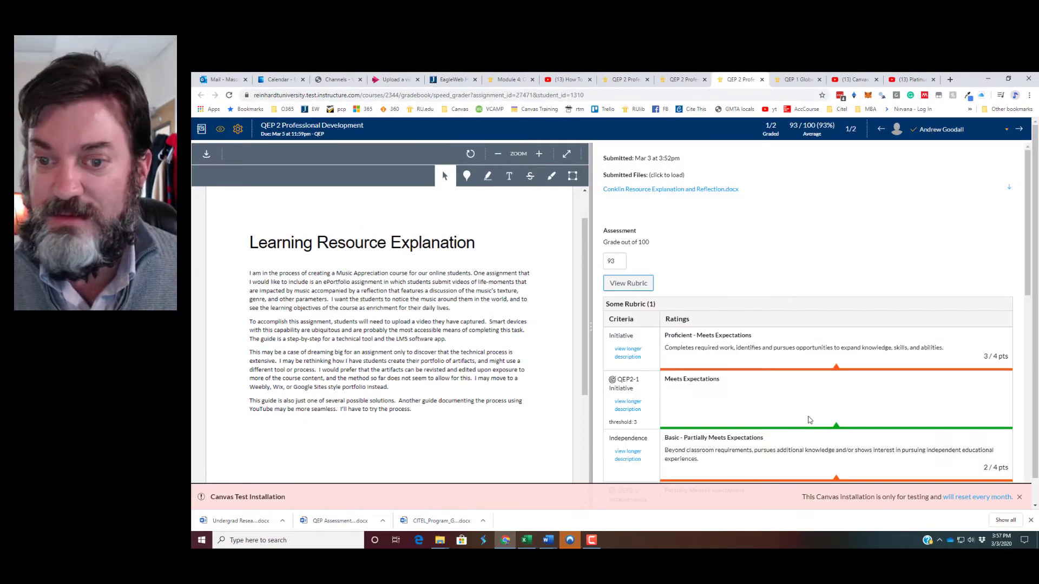
scroll(779, 341, down, 7)
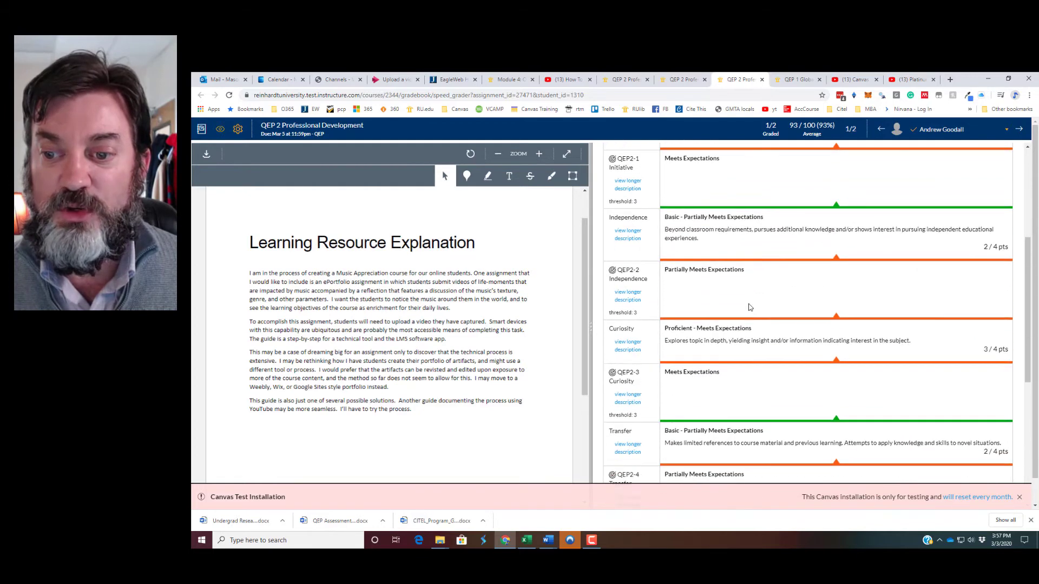
scroll(751, 321, down, 2)
scroll(750, 322, up, 9)
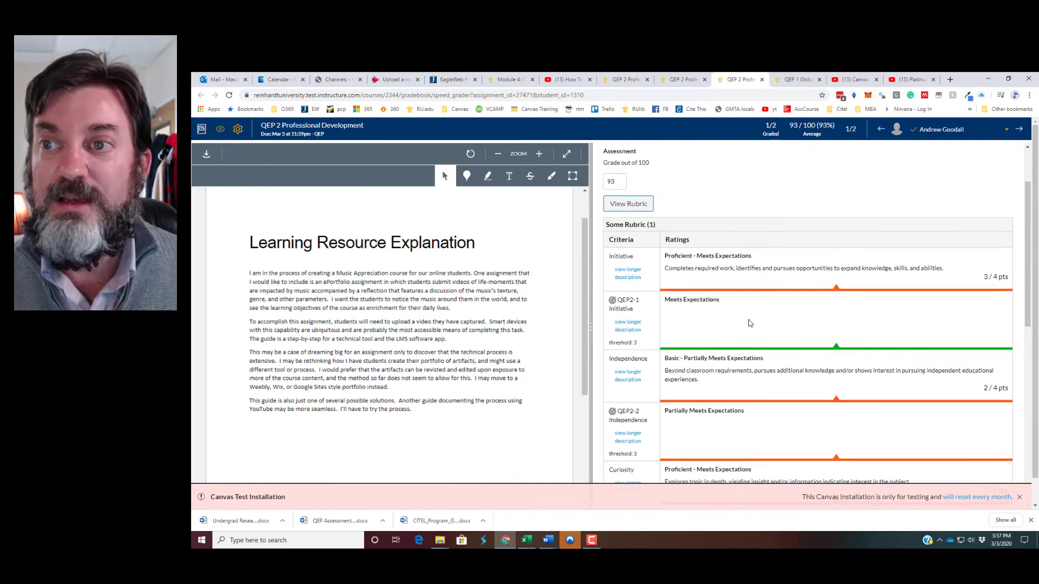
Go to the next student's submission and skim its two-page screen sharing instructions document.
click(1020, 132)
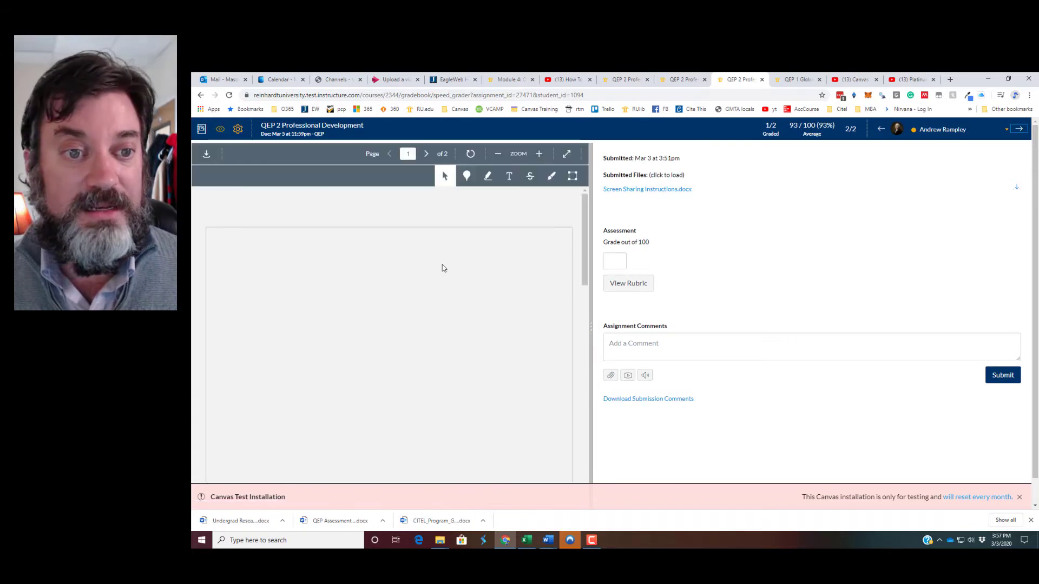
scroll(442, 287, down, 15)
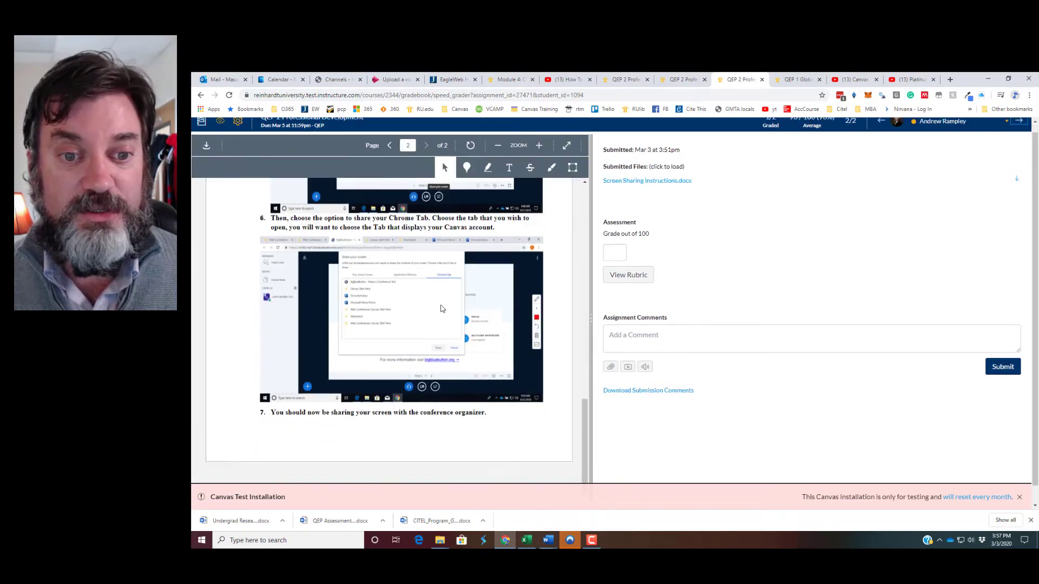
scroll(443, 309, up, 15)
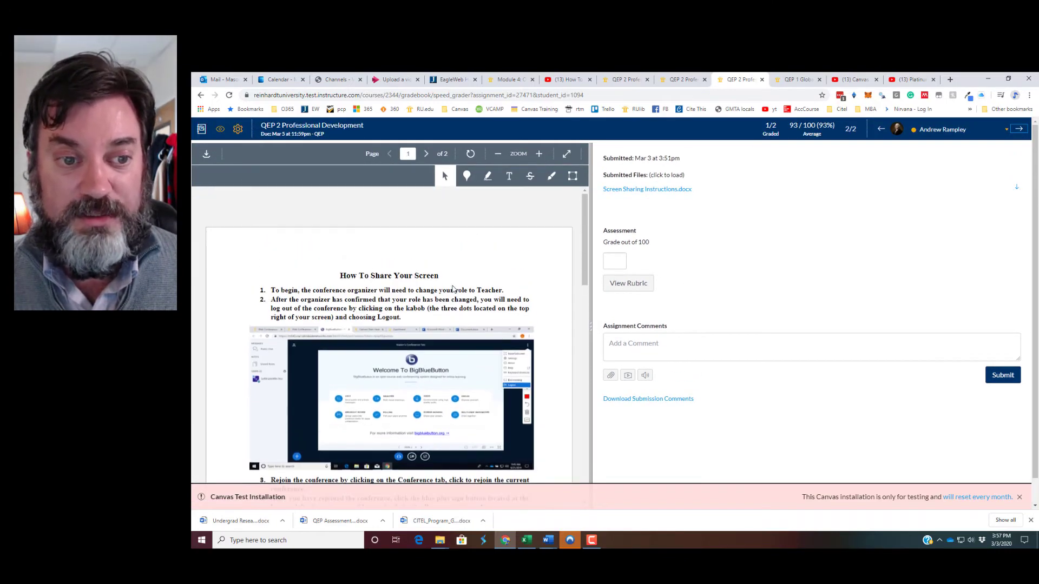
Open the grading rubric for this submission and widen the grading area so its ratings are easier to read.
click(629, 283)
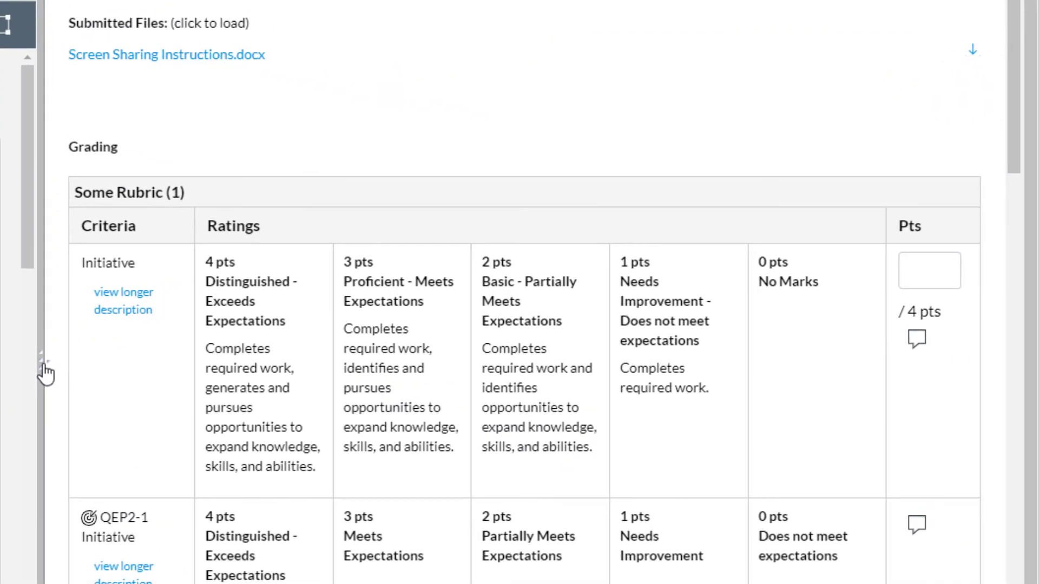
drag(46, 374, 10, 373)
click(399, 293)
scroll(399, 292, down, 3)
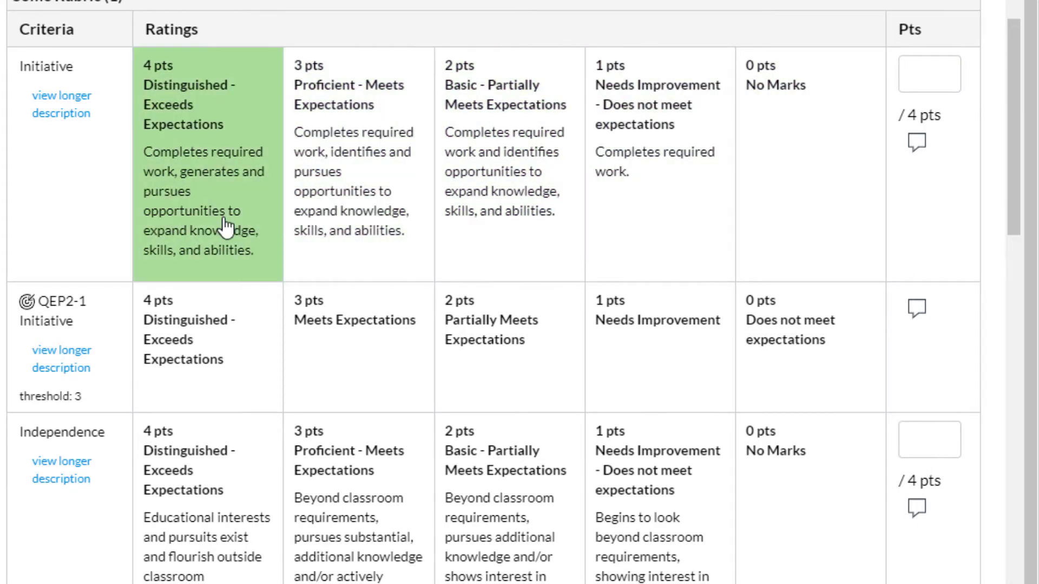
Rate Initiative and QEP2-1 Initiative both as Distinguished - Exceeds Expectations (4 pts).
click(213, 226)
scroll(211, 225, down, 3)
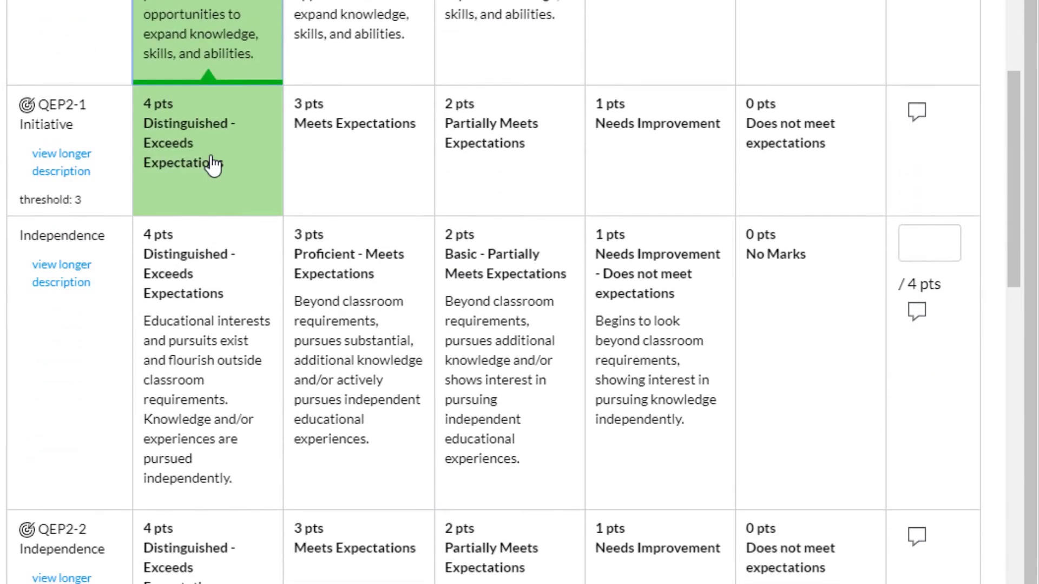
scroll(215, 162, up, 2)
click(216, 274)
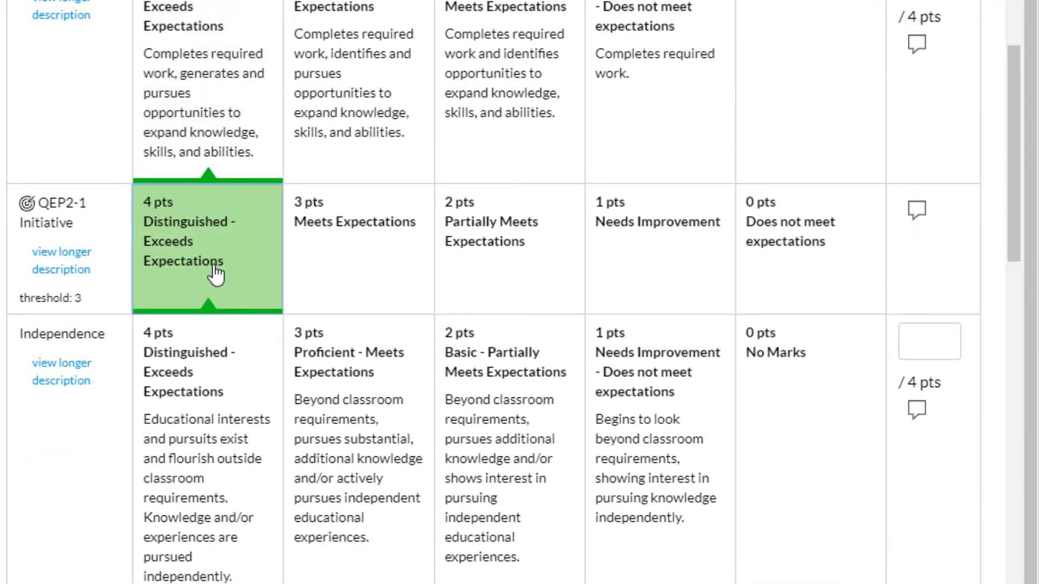
Rate Independence as Proficient - Meets Expectations (3 pts) and QEP2-2 Independence as Meets Expectations (3 pts).
scroll(216, 274, down, 2)
click(341, 297)
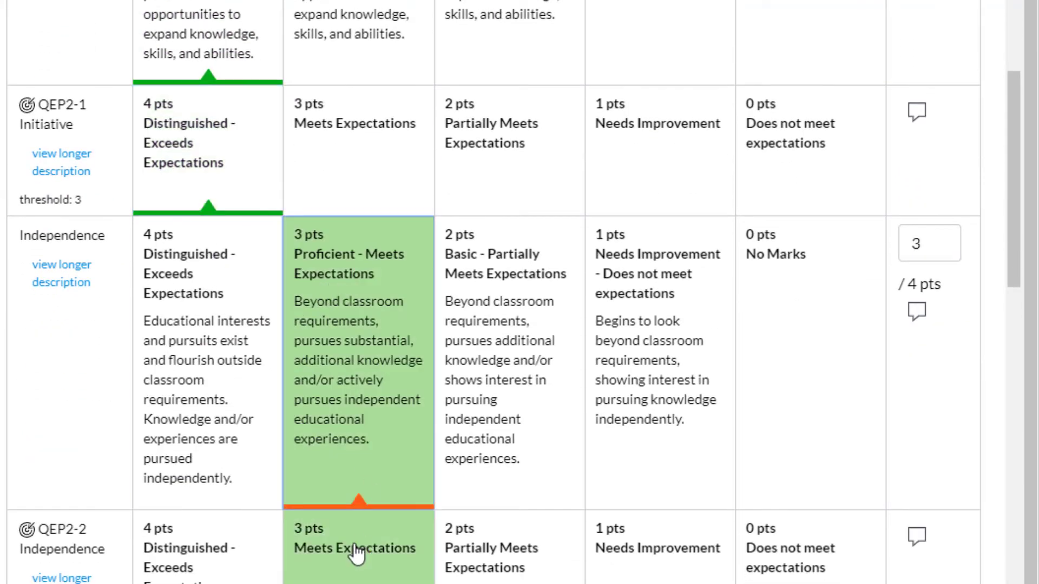
click(357, 552)
Rate Curiosity as Proficient - Meets Expectations (3 pts) and QEP2-3 Curiosity as Meets Expectations (3 pts).
scroll(358, 552, down, 4)
click(357, 495)
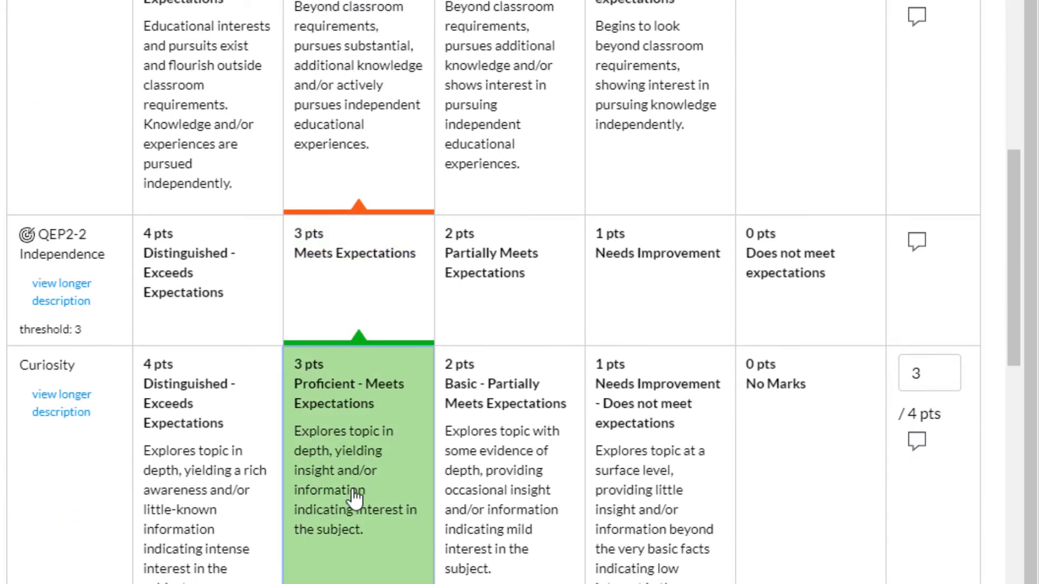
scroll(352, 487, down, 3)
click(348, 510)
click(332, 324)
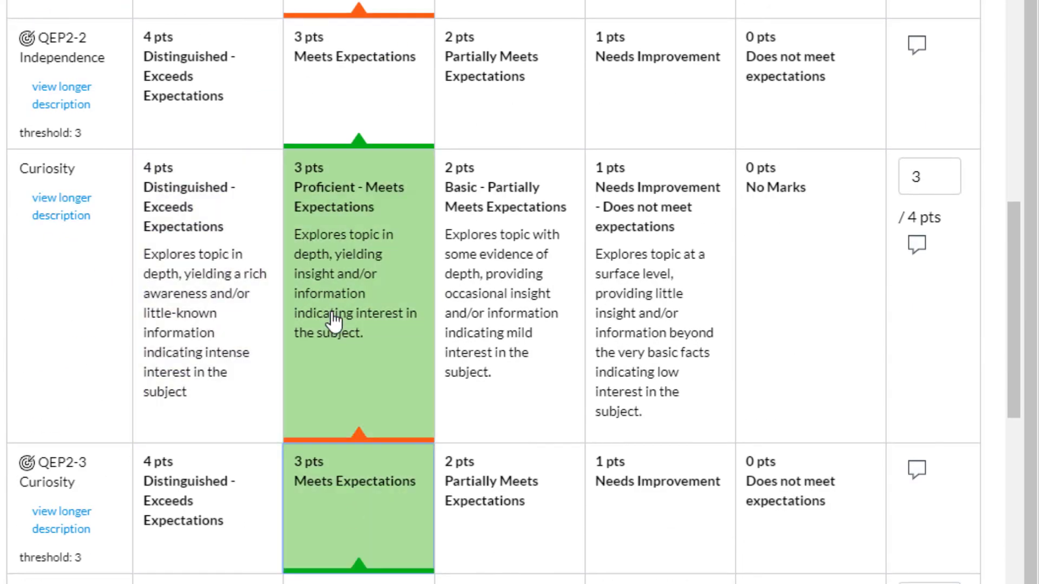
scroll(334, 322, up, 3)
scroll(105, 119, up, 3)
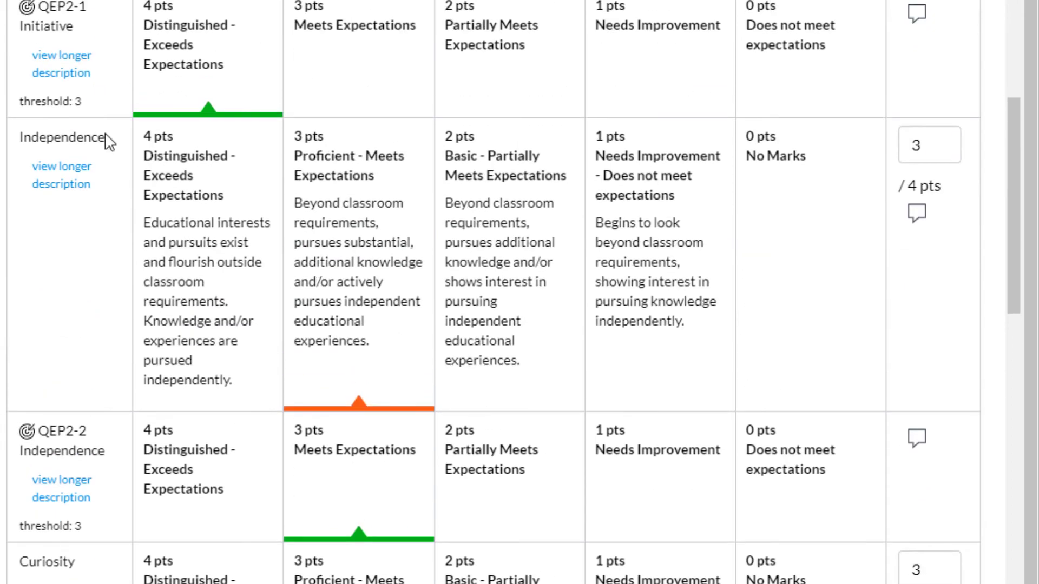
Rate QEP2-4 Transfer and the Self-Assessment criterion both as Distinguished - Exceeds Expectations (4 pts).
scroll(338, 411, down, 15)
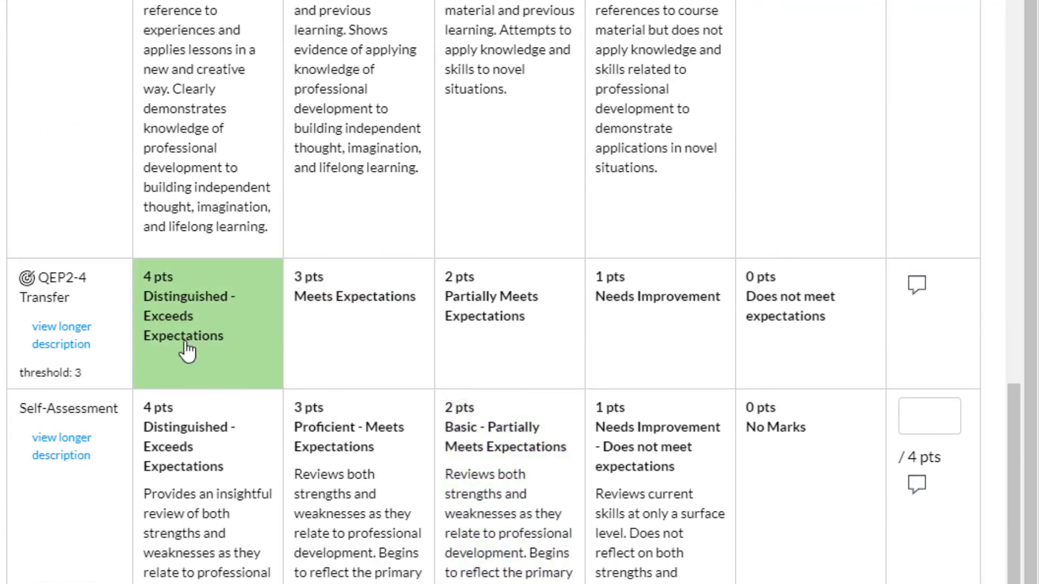
click(197, 342)
click(222, 517)
scroll(222, 517, down, 6)
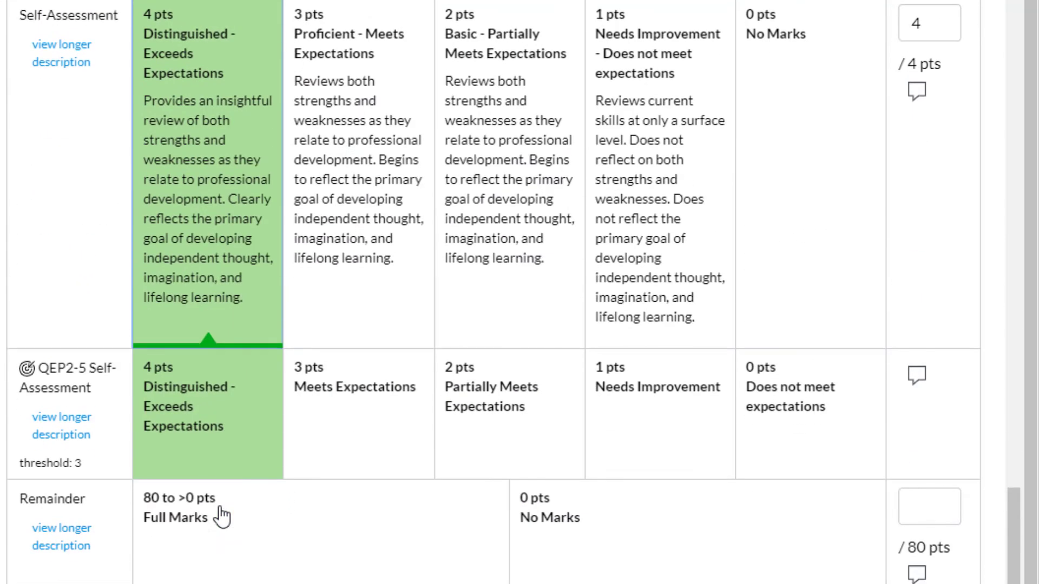
Rate the skipped Transfer criterion as Distinguished - Exceeds Expectations (4 pts), matching its QEP2-4 outcome.
scroll(212, 384, up, 1)
scroll(211, 384, up, 9)
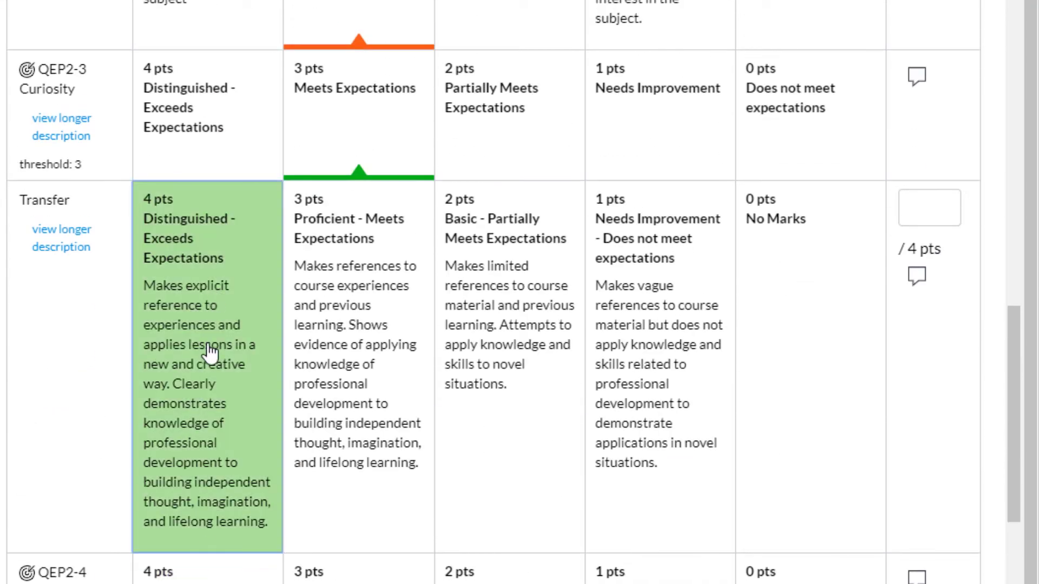
click(211, 352)
Change Self-Assessment to Proficient - Meets Expectations (3 pts) and rate QEP2-5 Self-Assessment as Meets Expectations (3 pts).
scroll(205, 390, down, 3)
scroll(199, 425, down, 4)
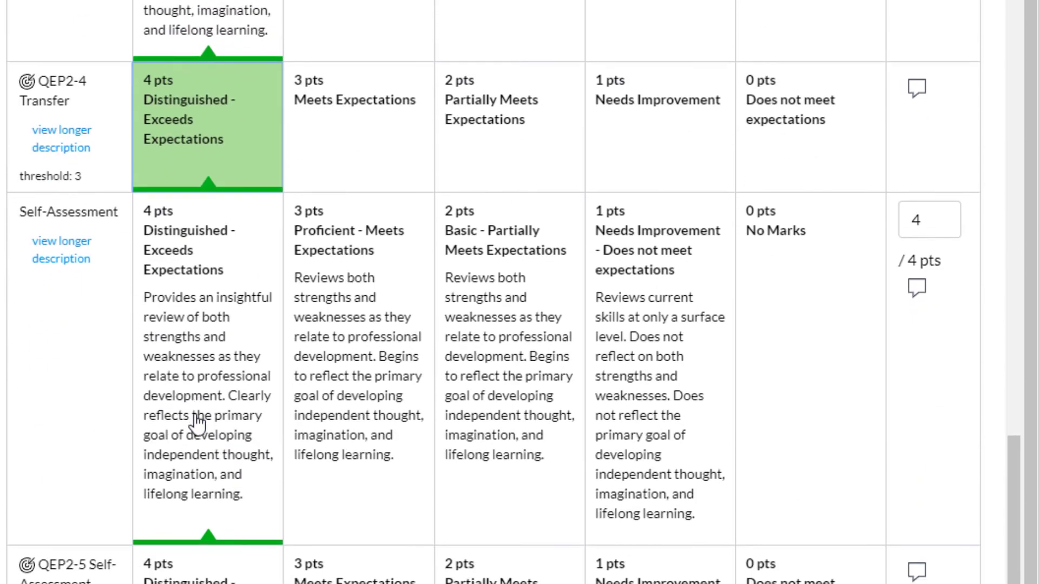
click(377, 329)
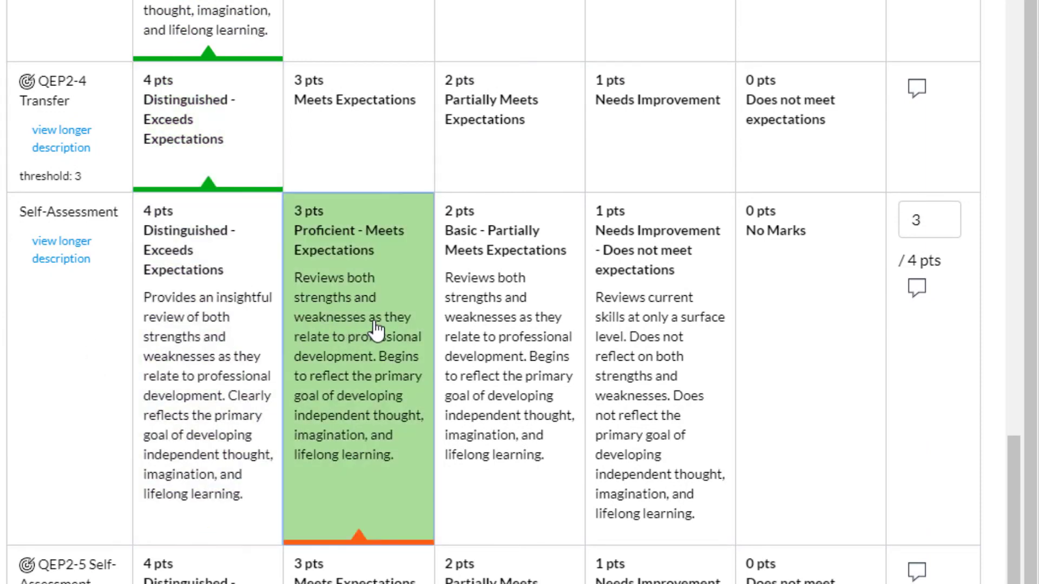
scroll(349, 482, down, 2)
click(348, 499)
Award 75 points for the Remainder criterion and save this student's rubric assessment.
scroll(302, 520, down, 5)
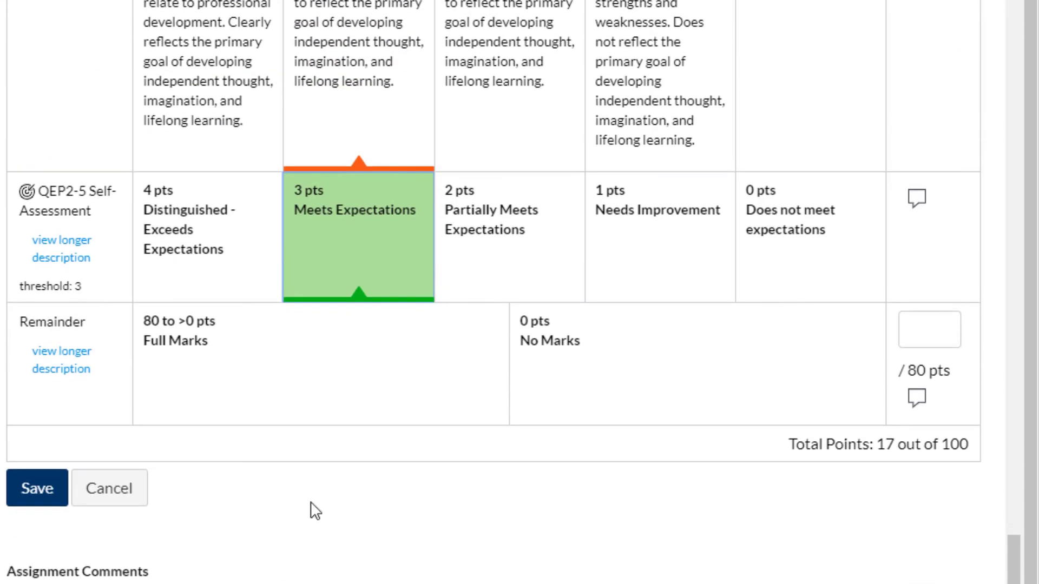
click(935, 328)
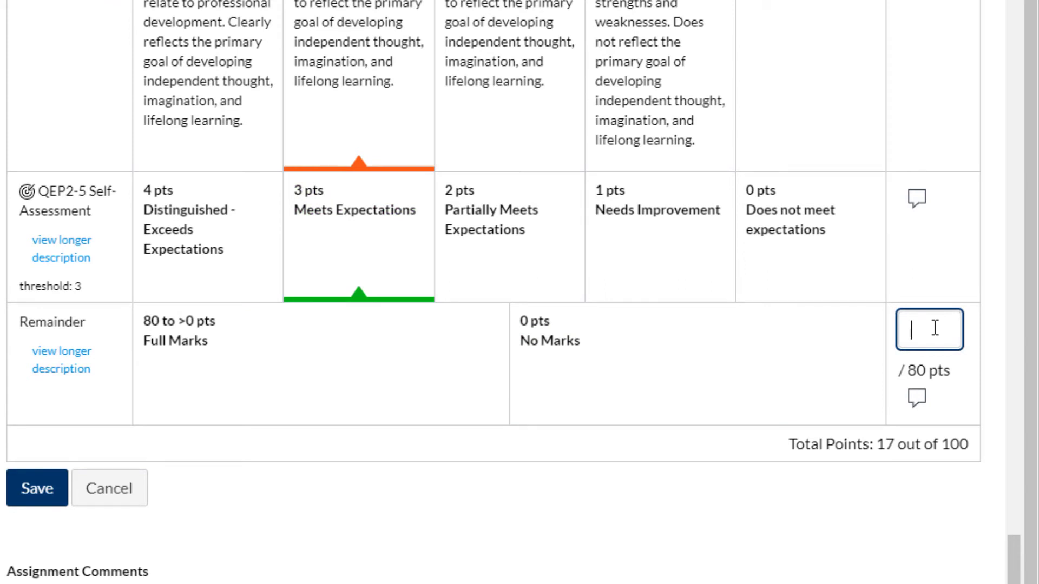
text(75)
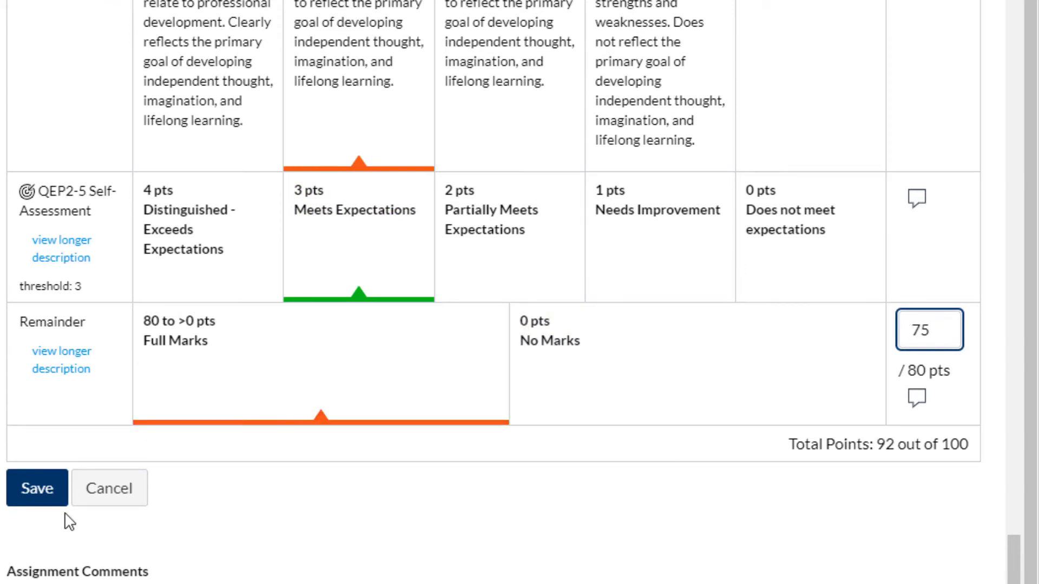
click(40, 497)
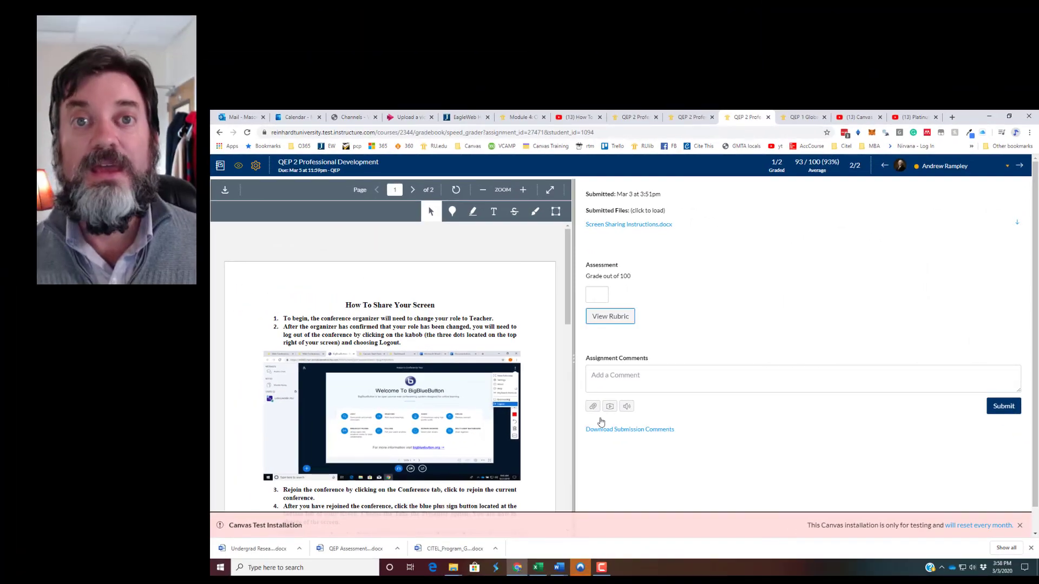